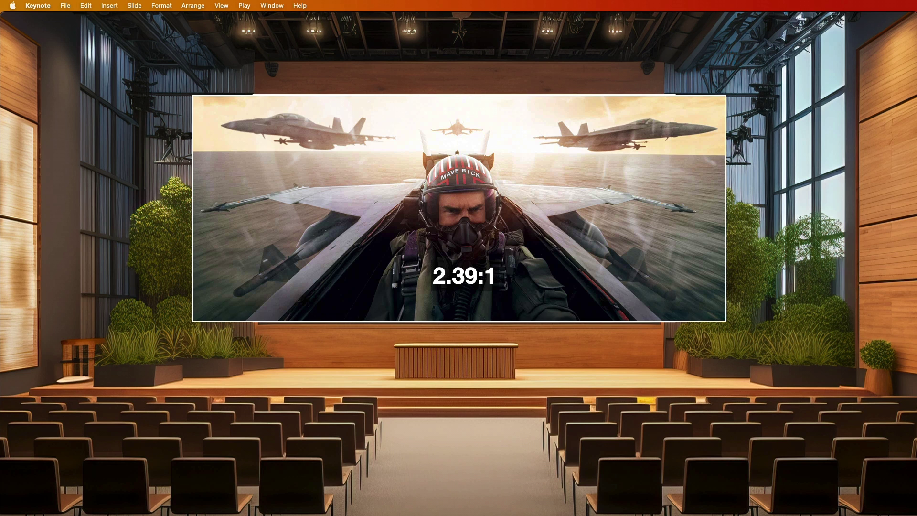
pyautogui.press('Right')
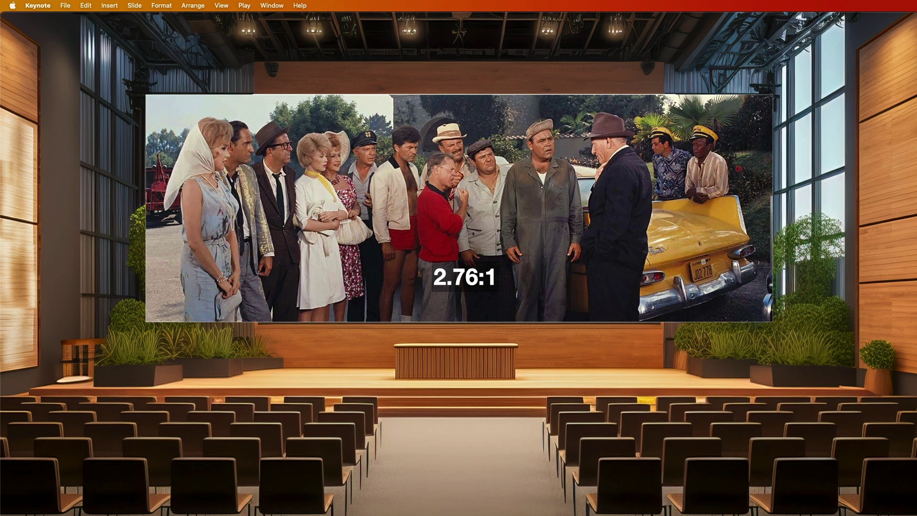
# - Advance the slideshow to the 2.39:1 film frame, then exit back to editing
pyautogui.press('Escape')
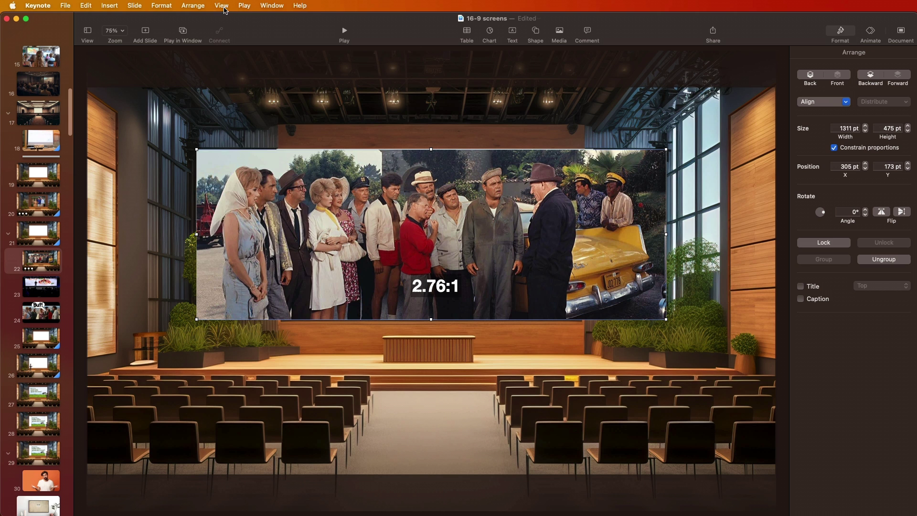
pyautogui.click(219, 5)
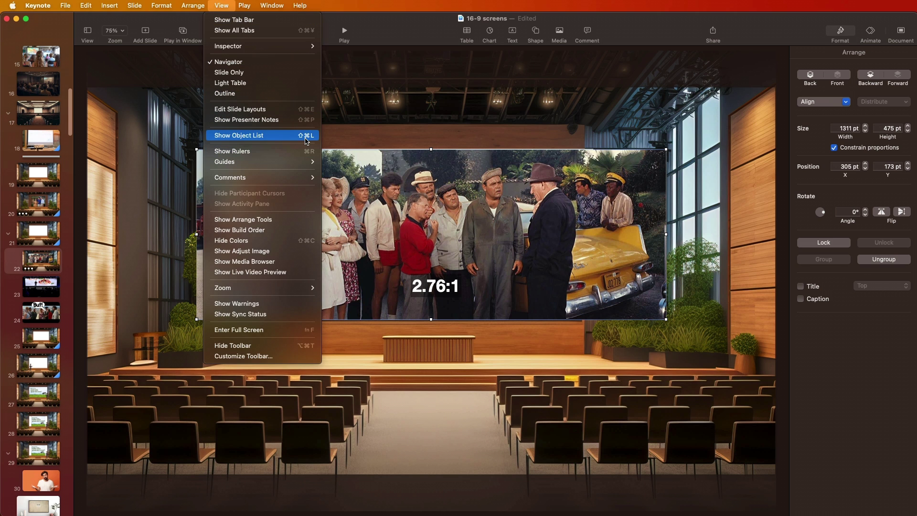
pyautogui.click(306, 135)
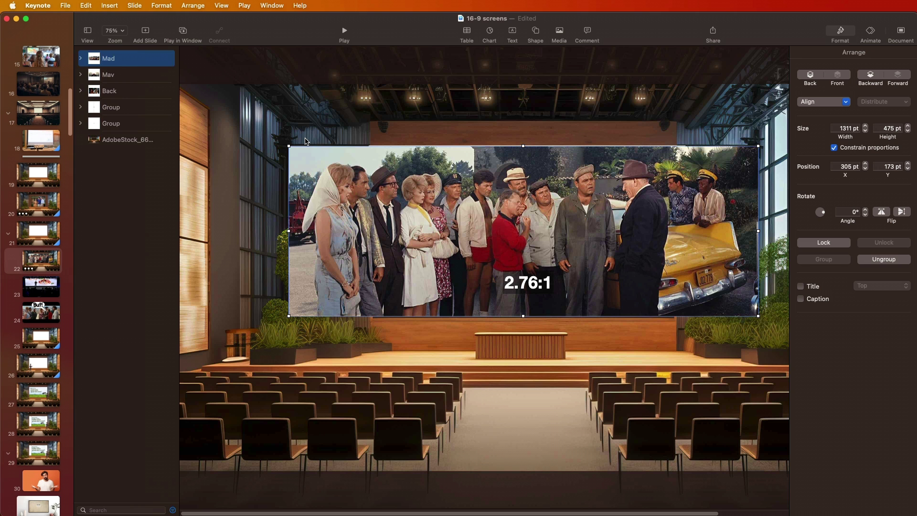
pyautogui.press('shift+super+l')
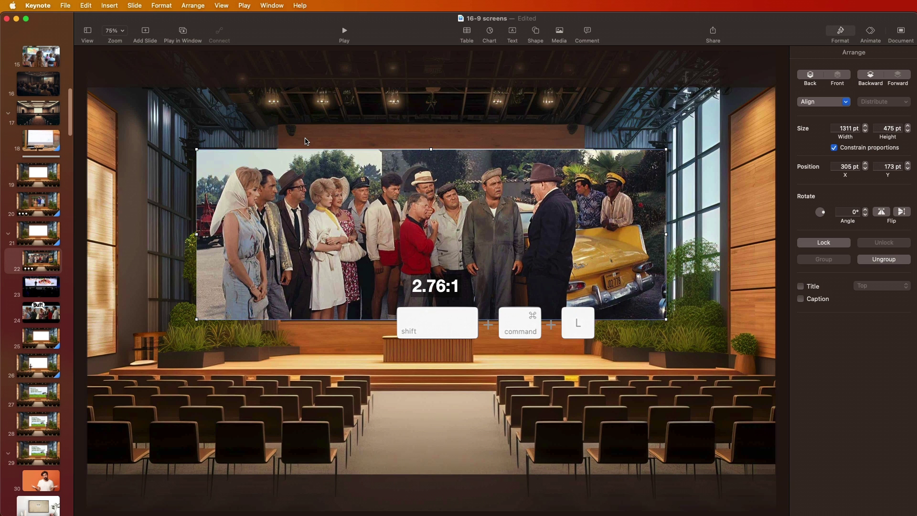
pyautogui.press('shift+super+l')
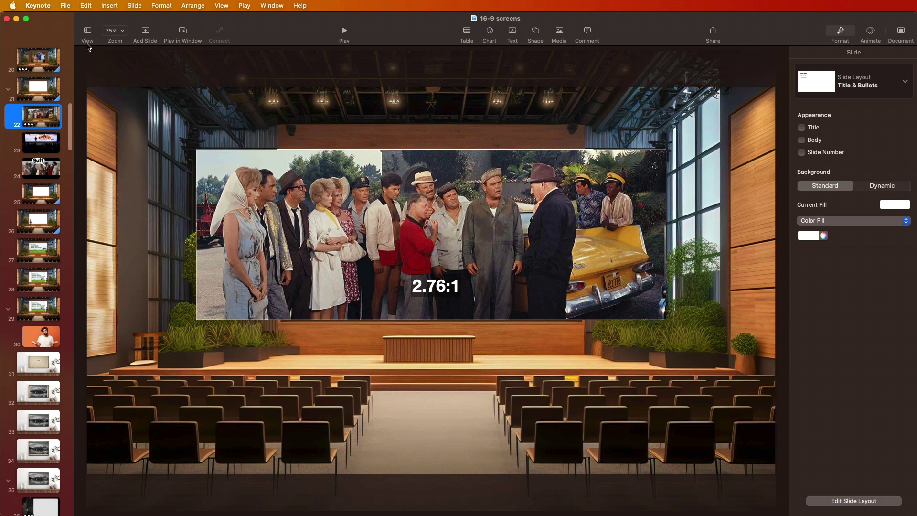
# - Show the Object List and select the Mad 2.76:1 image
pyautogui.click(88, 32)
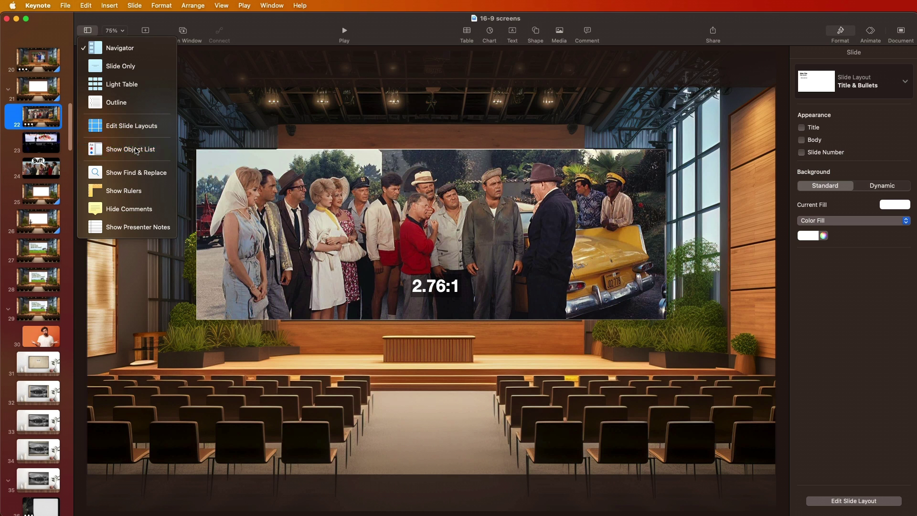
pyautogui.click(136, 151)
pyautogui.click(119, 58)
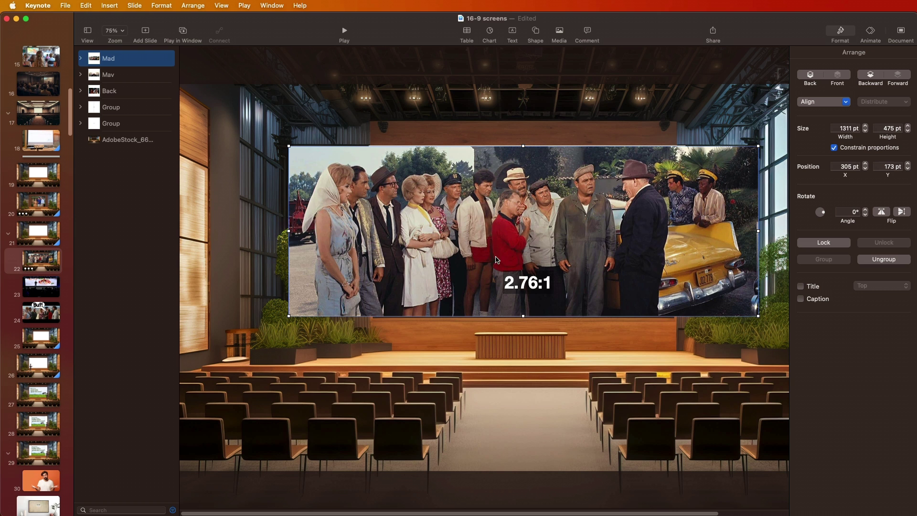
pyautogui.moveTo(490, 238)
pyautogui.mouseDown()
pyautogui.moveTo(504, 389)
pyautogui.moveTo(490, 238)
pyautogui.mouseUp()
pyautogui.click(113, 142)
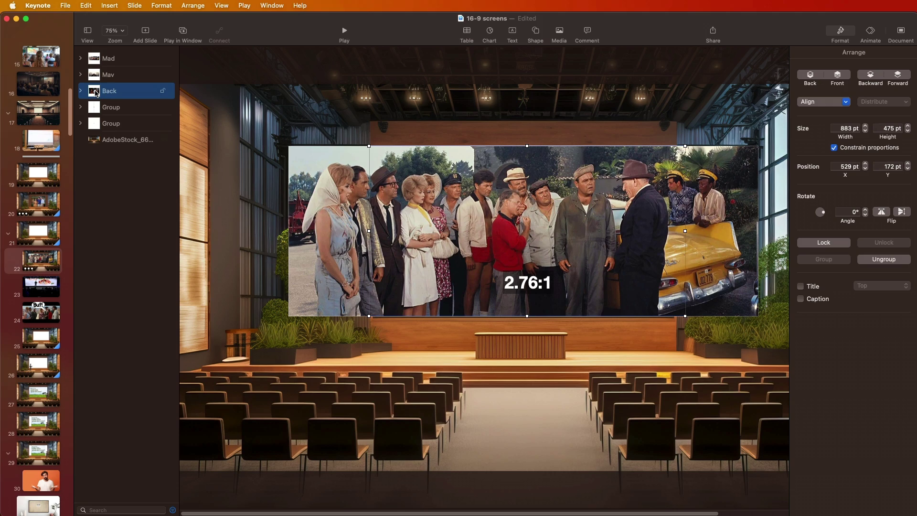
pyautogui.moveTo(105, 96); pyautogui.dragTo(101, 56)
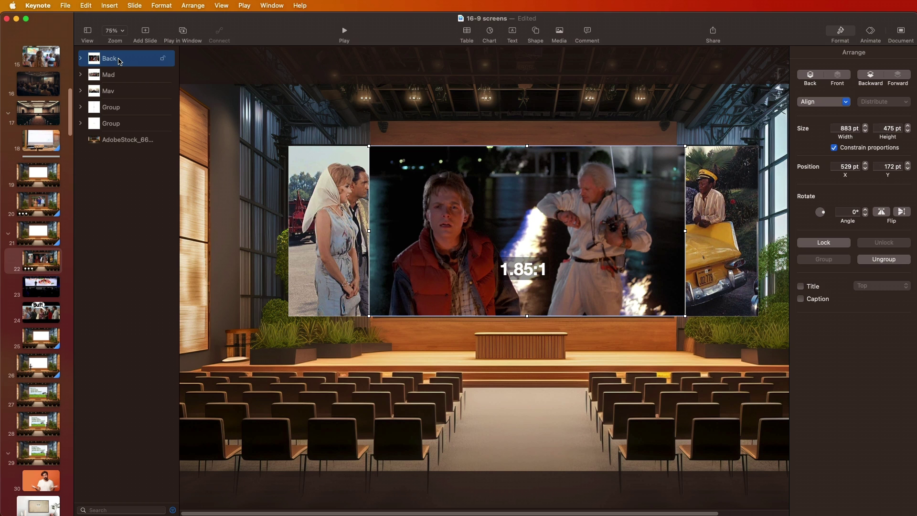
pyautogui.moveTo(118, 61); pyautogui.dragTo(127, 101)
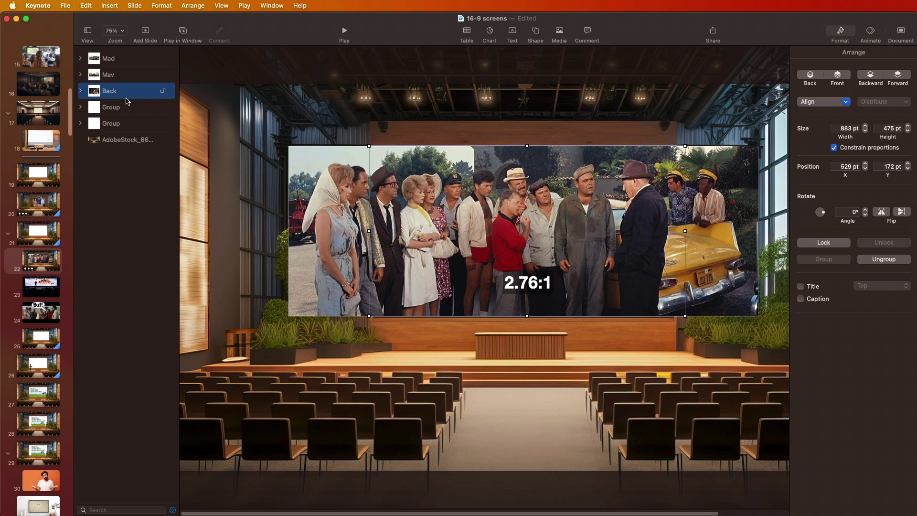
# - Select the stage background photo and close the View options without choosing anything
pyautogui.click(276, 186)
pyautogui.click(221, 5)
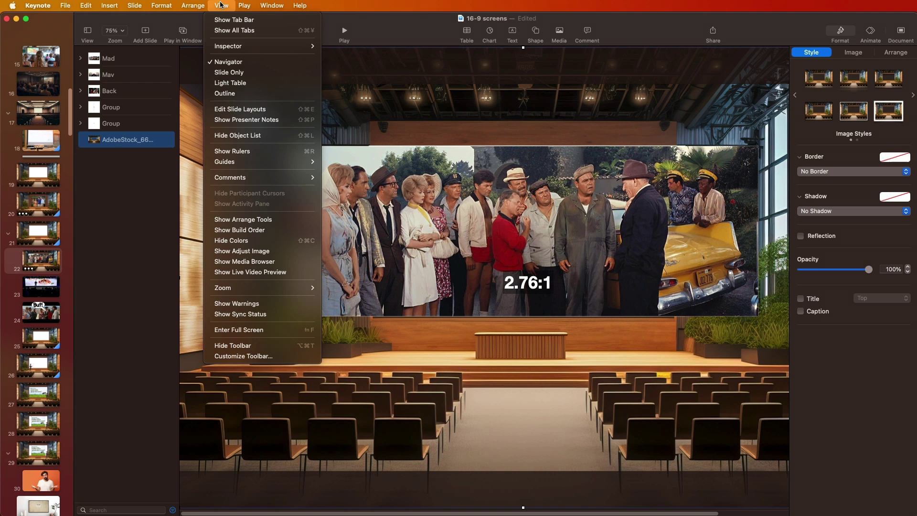
pyautogui.click(283, 138)
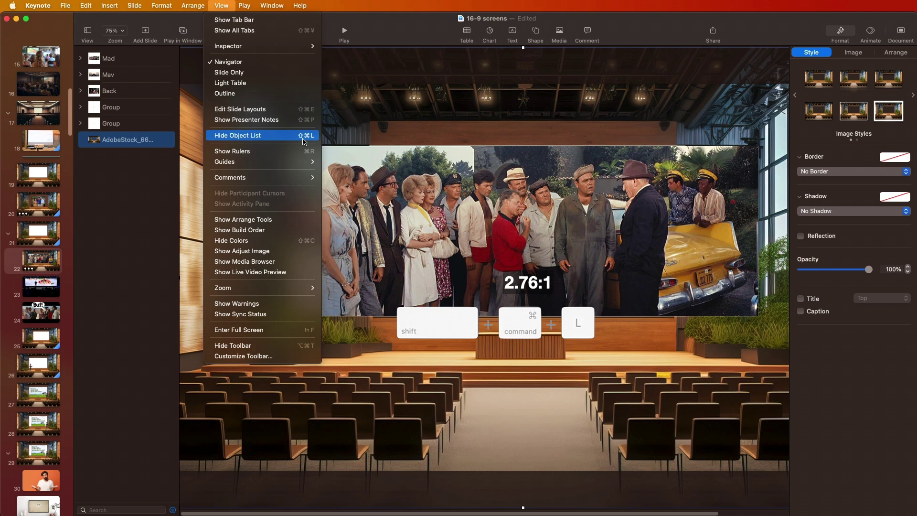
pyautogui.click(385, 36)
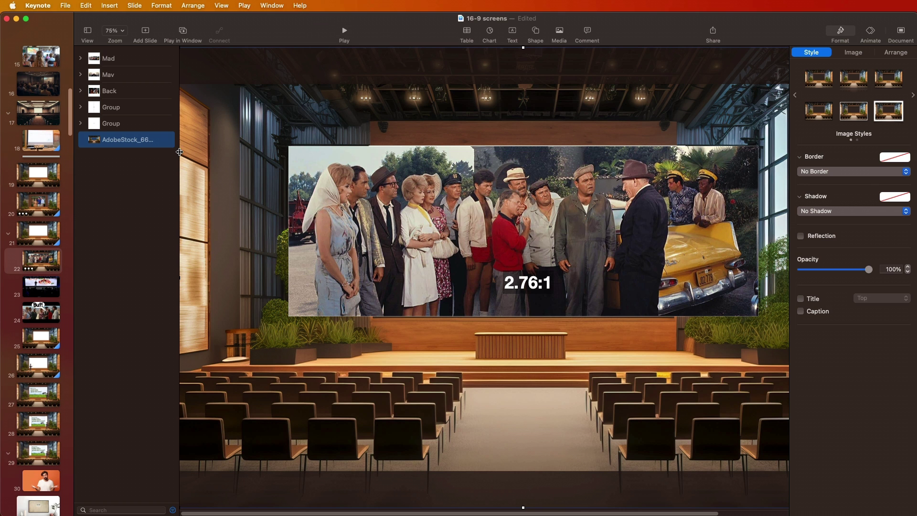
# - Hide and reshow the Object List with Shift-Command-L, then go to slide 20
pyautogui.press('shift+super+l')
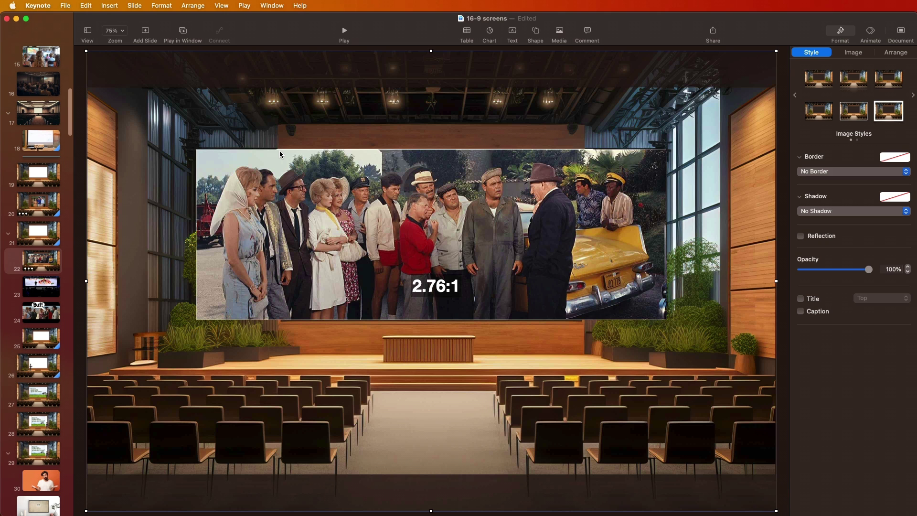
pyautogui.press('shift+super+l')
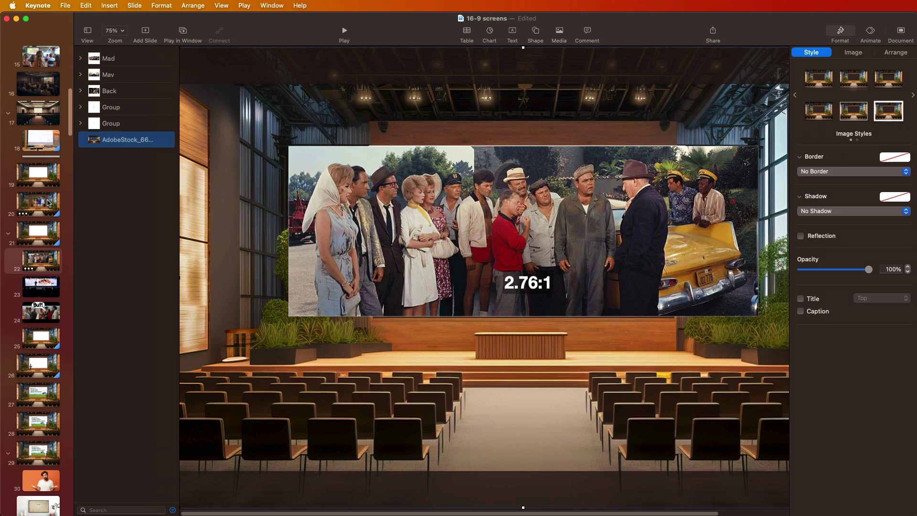
pyautogui.click(44, 204)
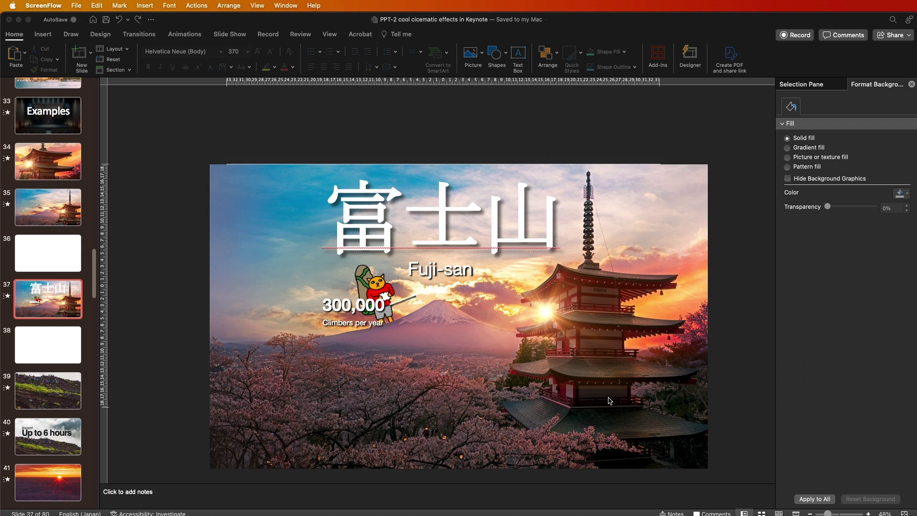
pyautogui.click(413, 421)
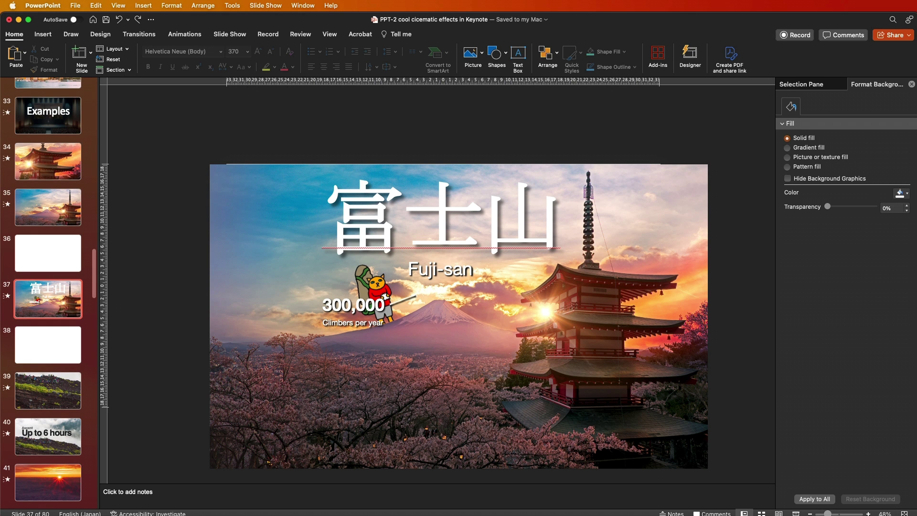
pyautogui.scroll(-2, 664, 477)
pyautogui.scroll(-1, 406, 382)
pyautogui.click(405, 382)
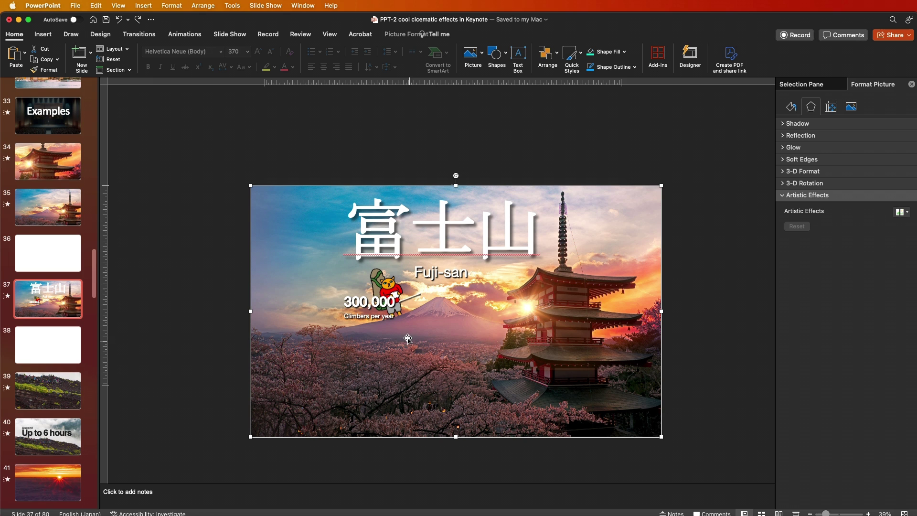
pyautogui.moveTo(450, 353); pyautogui.dragTo(424, 398)
pyautogui.press('super+z')
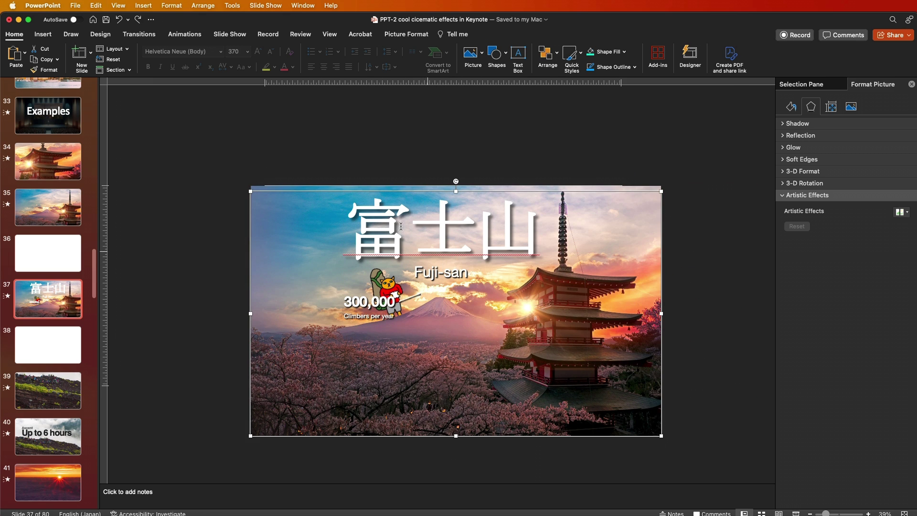
pyautogui.click(667, 172)
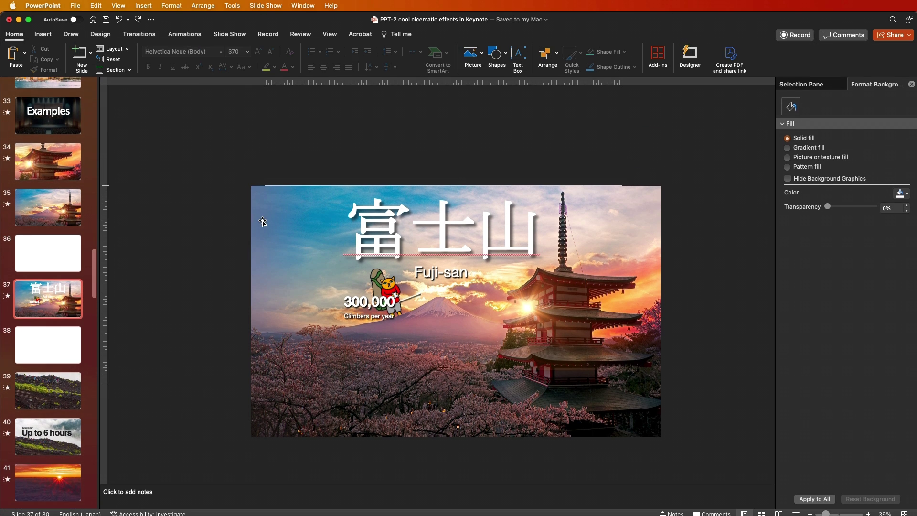
# - Select the Fuji picture and open its Selection Pane, toggling with the Format Picture pane
pyautogui.click(415, 205)
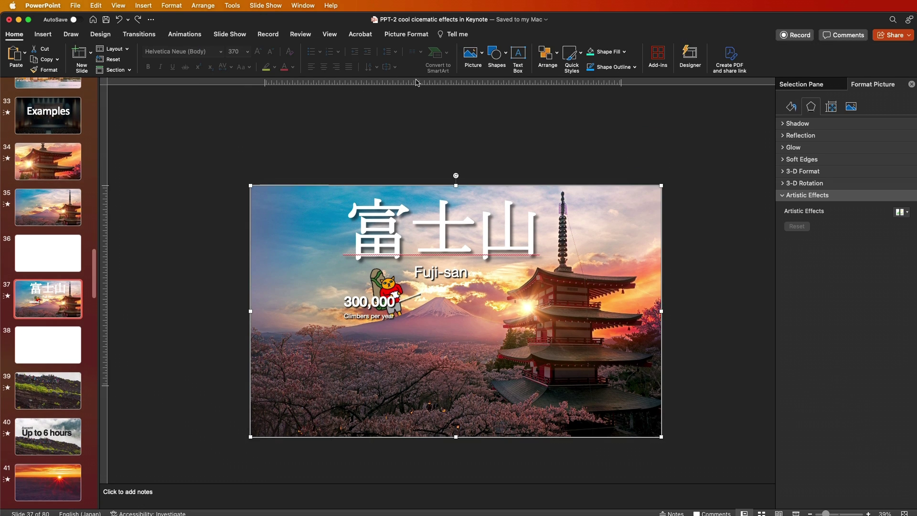
pyautogui.click(405, 36)
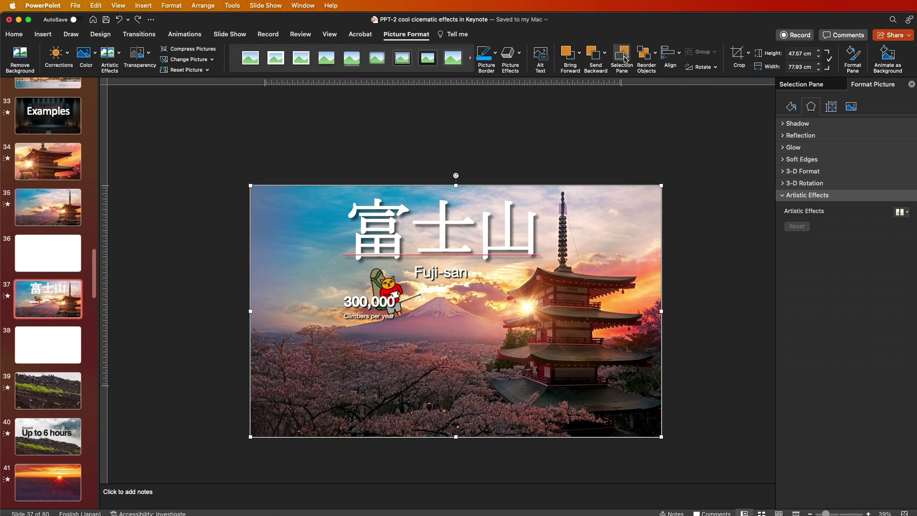
pyautogui.click(622, 56)
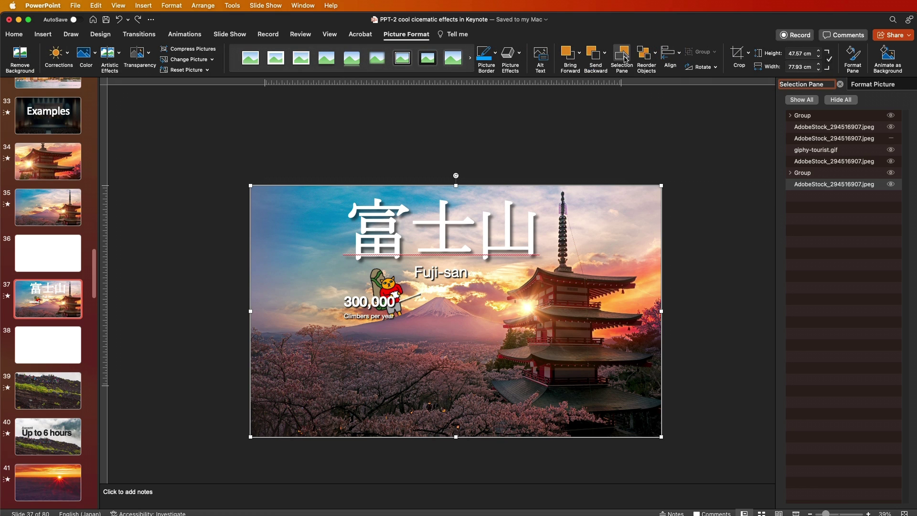
pyautogui.click(878, 86)
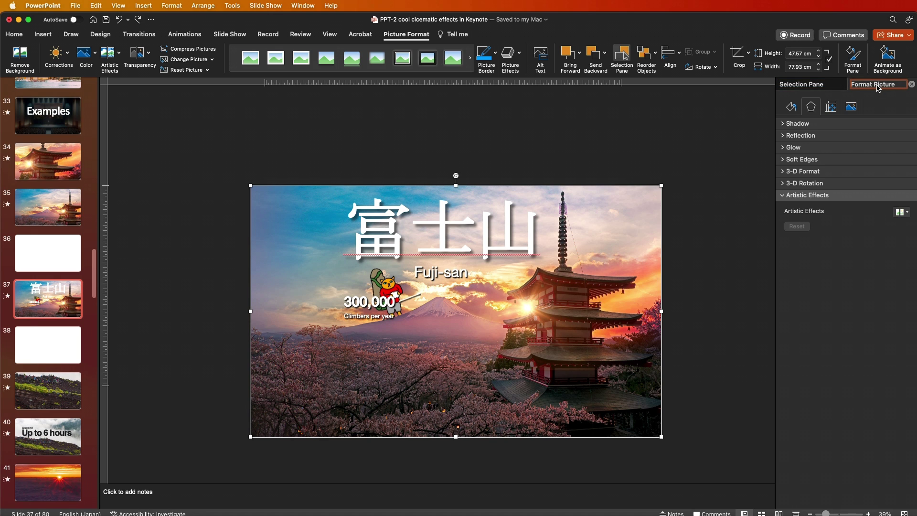
pyautogui.click(797, 86)
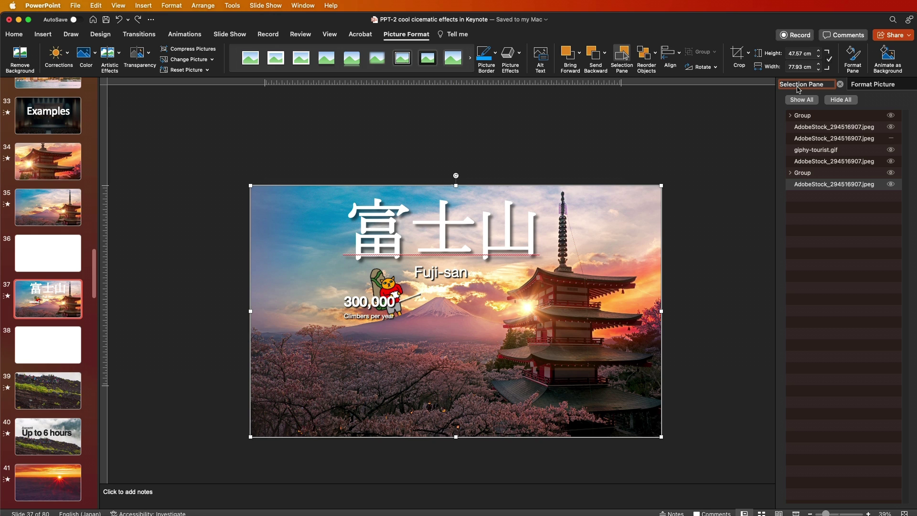
pyautogui.click(841, 85)
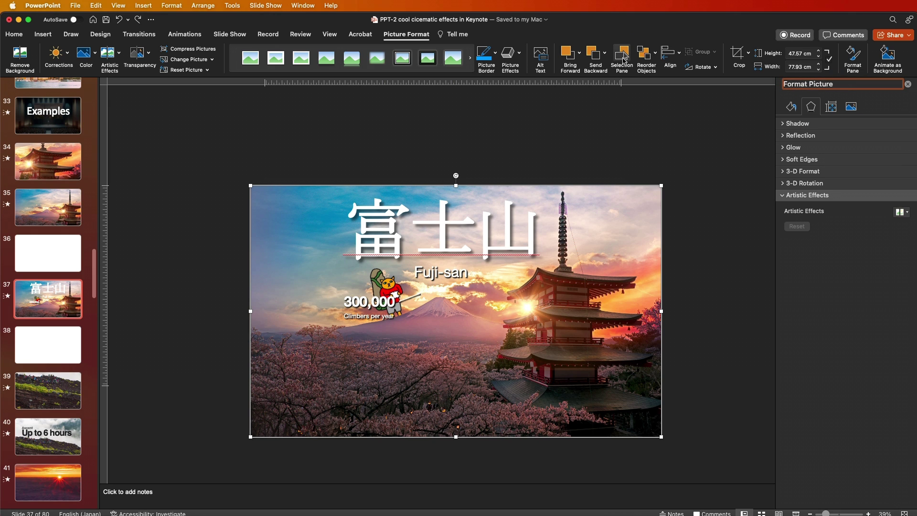
pyautogui.click(622, 56)
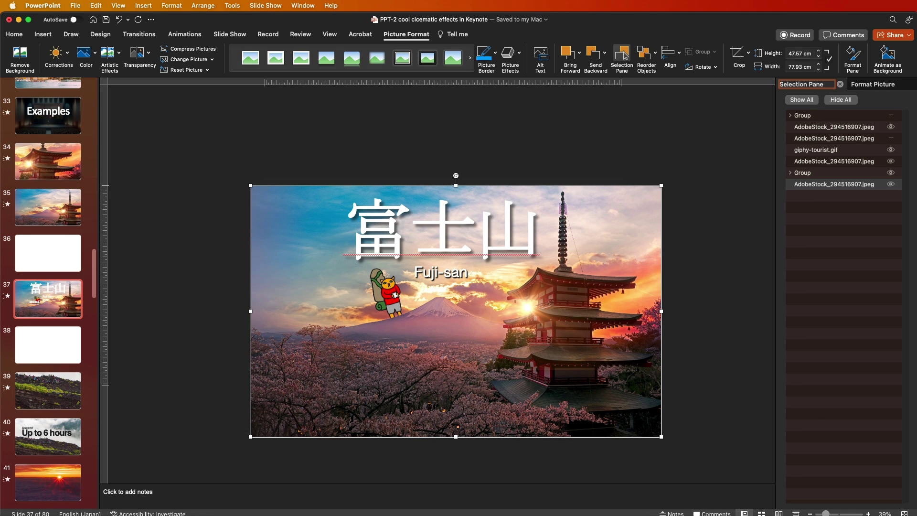
# - Hide the 300,000 group, overlays, cat GIF and 富士山 title, then show them all again
pyautogui.click(891, 116)
pyautogui.click(890, 116)
pyautogui.click(891, 116)
pyautogui.click(891, 127)
pyautogui.click(891, 138)
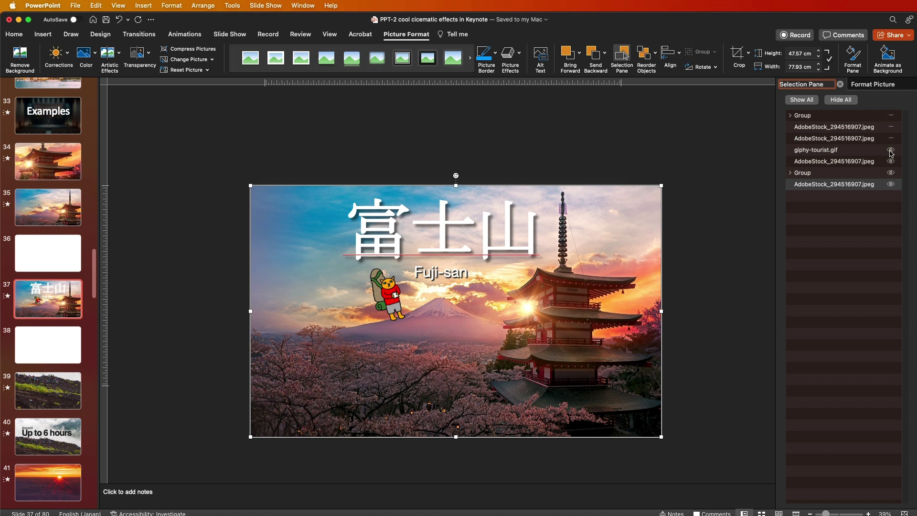
pyautogui.click(891, 149)
pyautogui.click(891, 161)
pyautogui.click(891, 172)
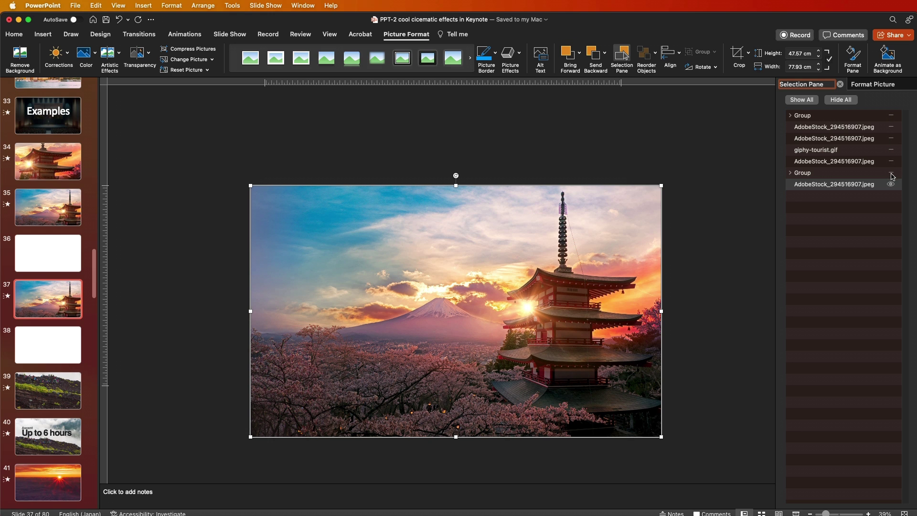
pyautogui.click(891, 173)
pyautogui.click(891, 161)
pyautogui.click(891, 149)
pyautogui.click(891, 138)
pyautogui.click(891, 127)
pyautogui.click(891, 116)
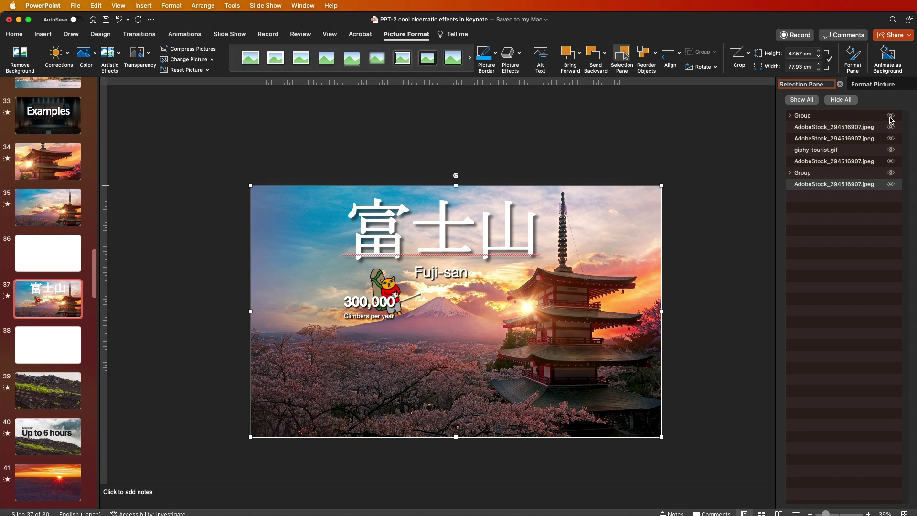
# - Move the background image to the top and back to the bottom, then select the overlay layers
pyautogui.moveTo(820, 187); pyautogui.dragTo(807, 115)
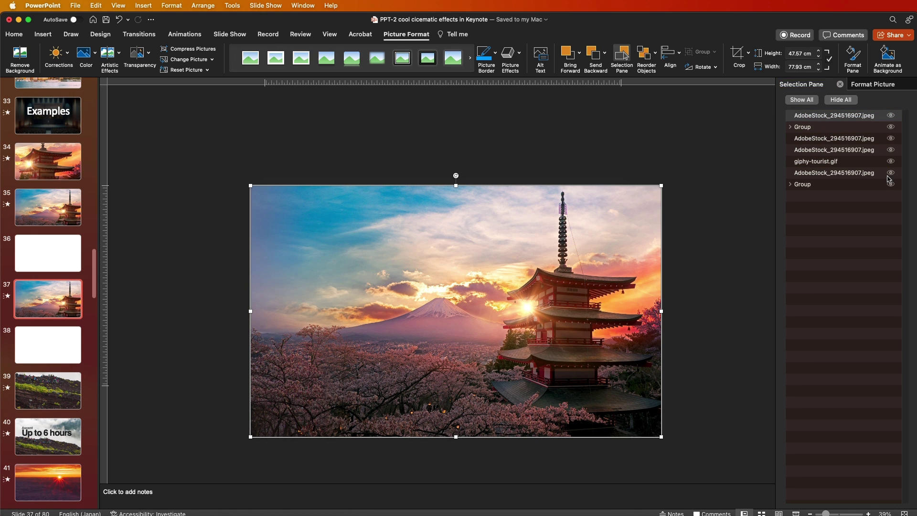
pyautogui.moveTo(845, 117); pyautogui.dragTo(814, 199)
pyautogui.click(826, 161)
pyautogui.click(826, 149)
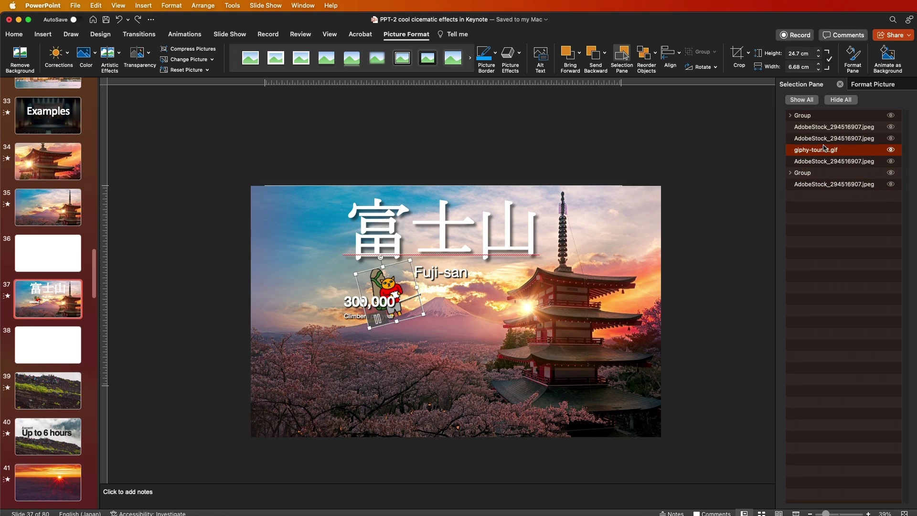
pyautogui.click(826, 139)
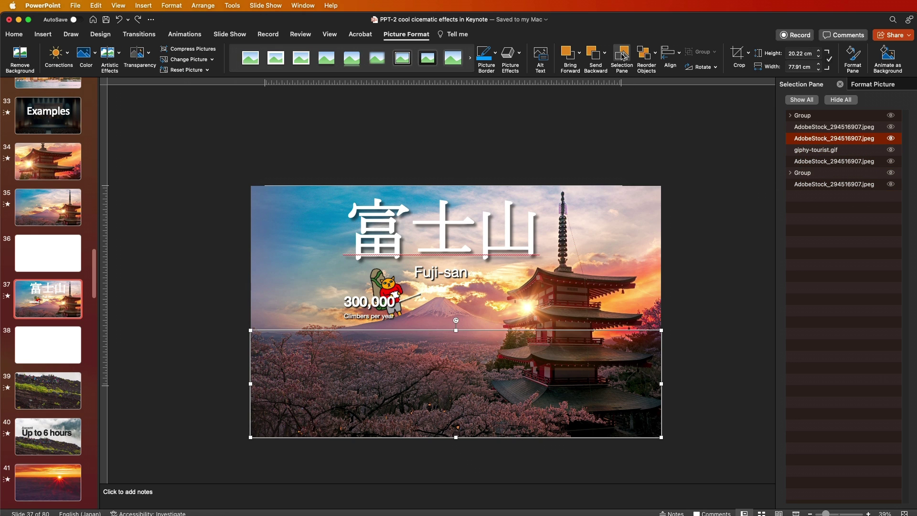
pyautogui.click(622, 55)
pyautogui.click(622, 56)
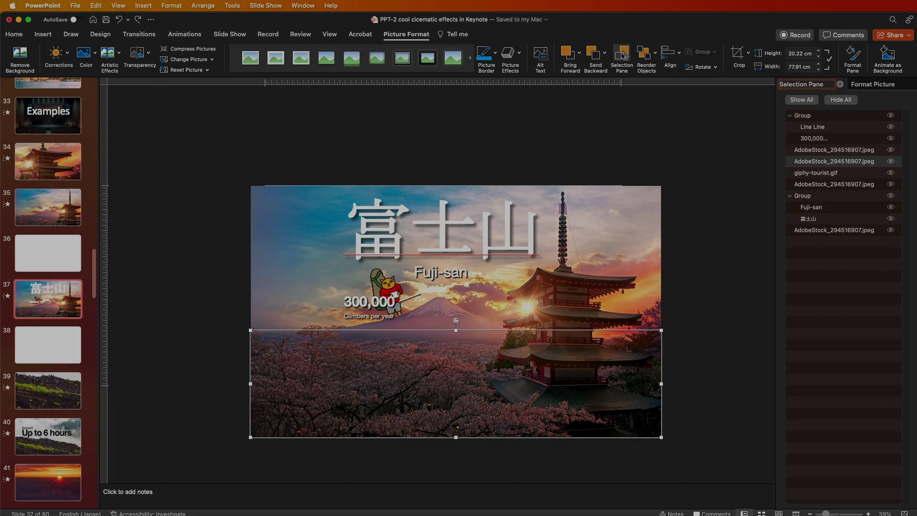